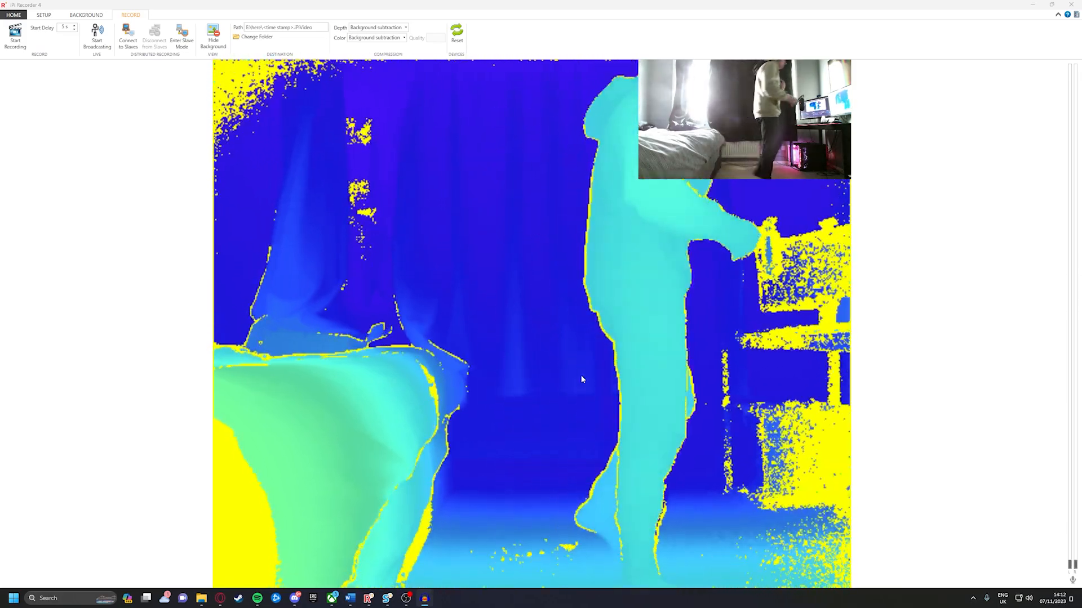
Step: Evaluate the background of the empty room for 10 seconds with a 2-second start delay and start recording the performance
{"action": "mouse_move", "coordinate": [580, 374]}
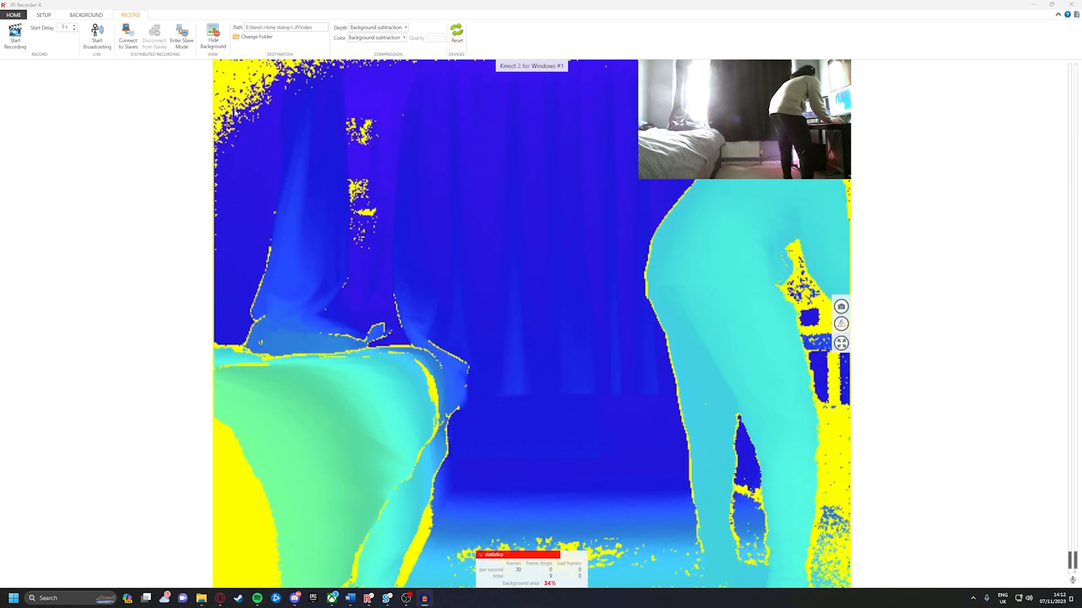
{"action": "left_click", "coordinate": [86, 14]}
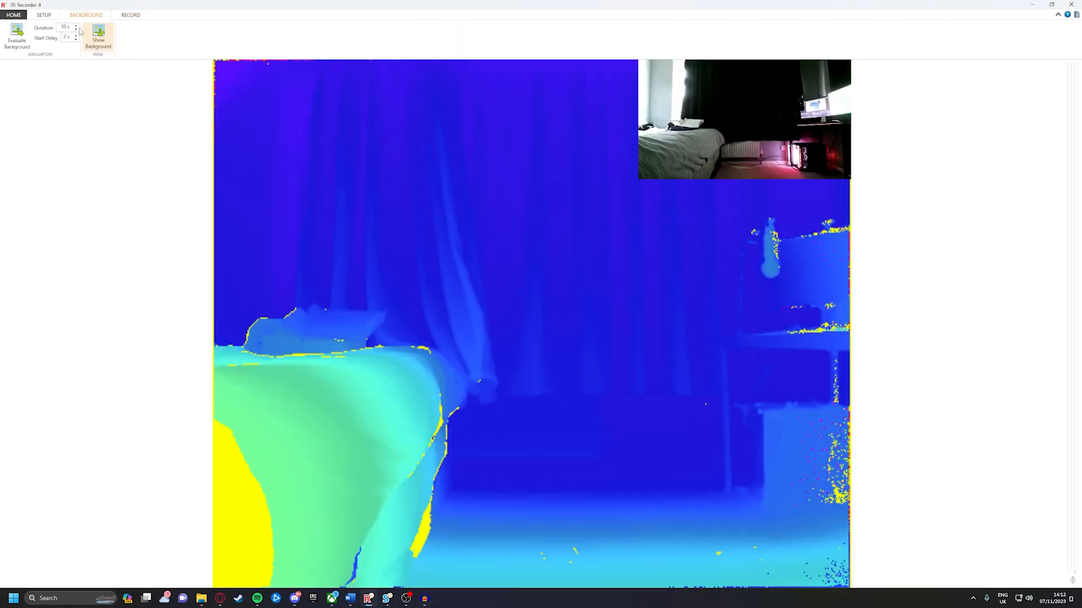
{"action": "left_click", "coordinate": [17, 35]}
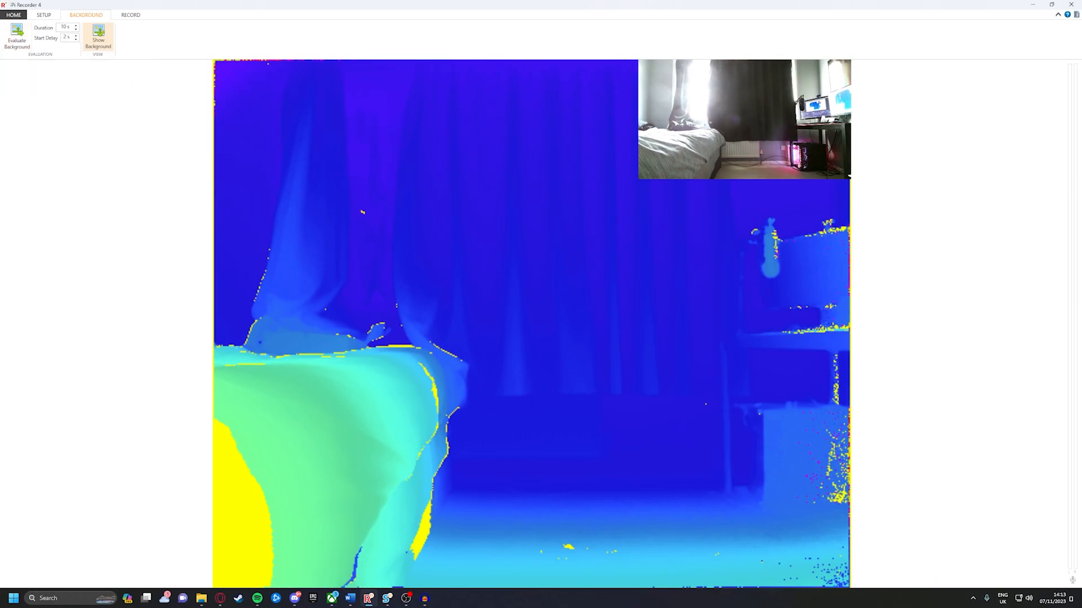
{"action": "left_click", "coordinate": [131, 15]}
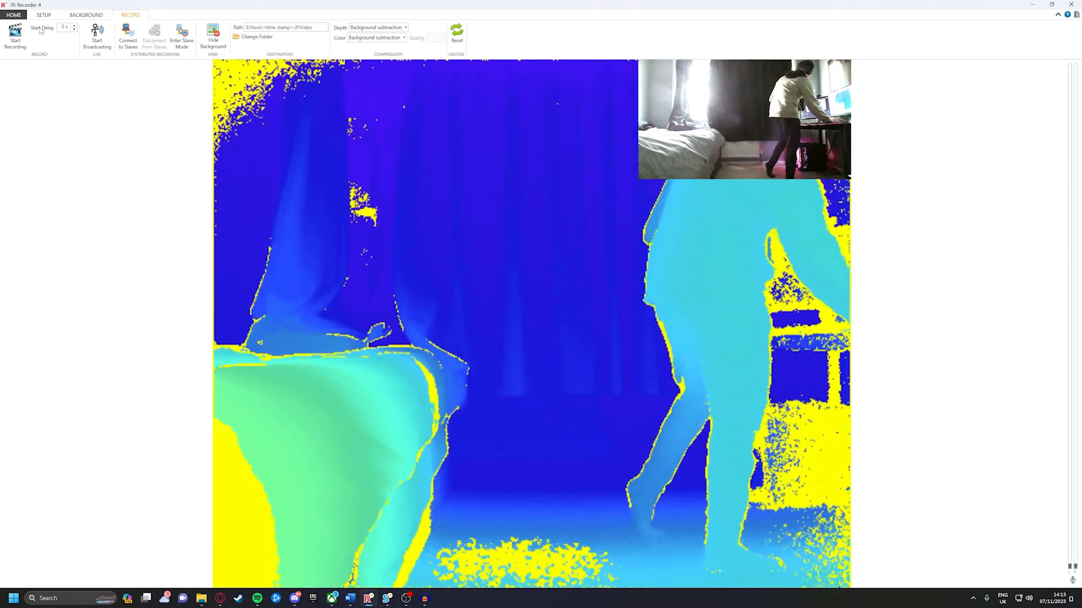
{"action": "left_click", "coordinate": [16, 35]}
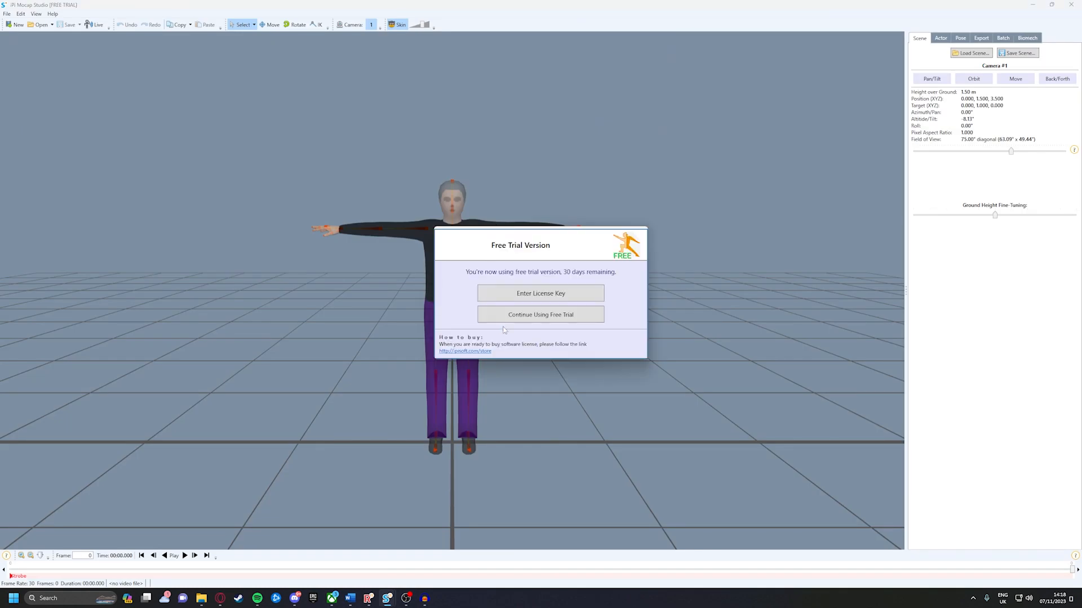
Step: In iPi Mocap Studio, continue with the free trial and finish the new project with a male actor 1.74 m tall
{"action": "left_click", "coordinate": [531, 320]}
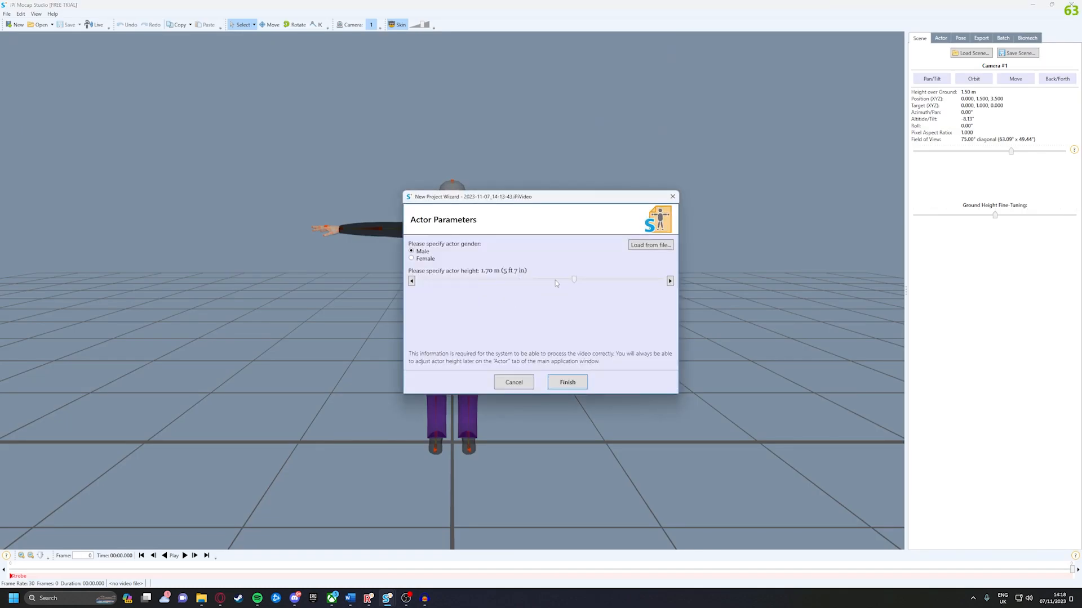
{"action": "left_click_drag", "start_coordinate": [574, 281], "coordinate": [578, 281]}
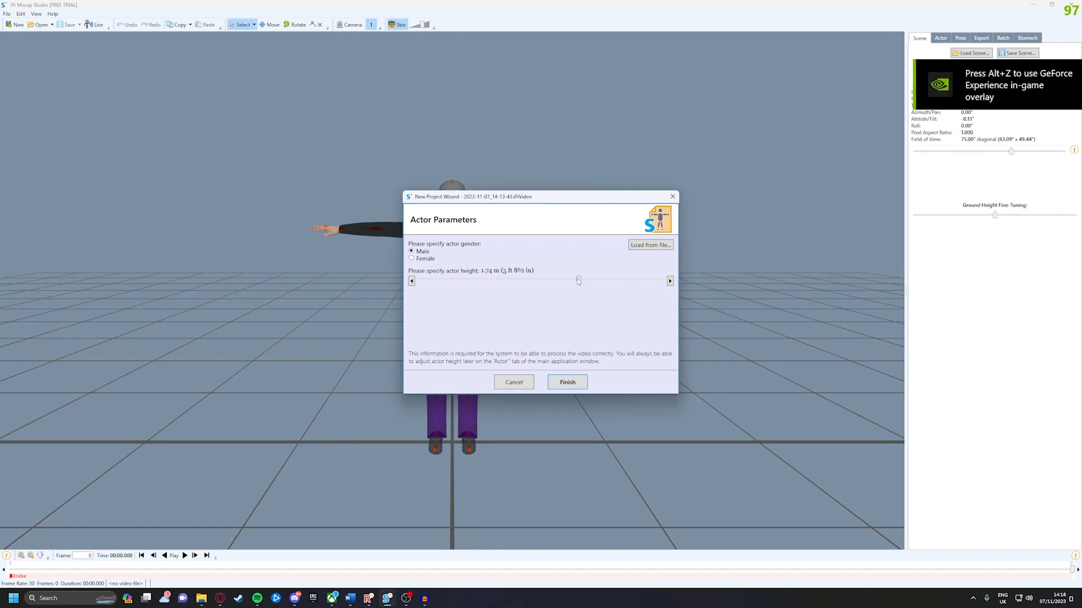
{"action": "left_click", "coordinate": [567, 382]}
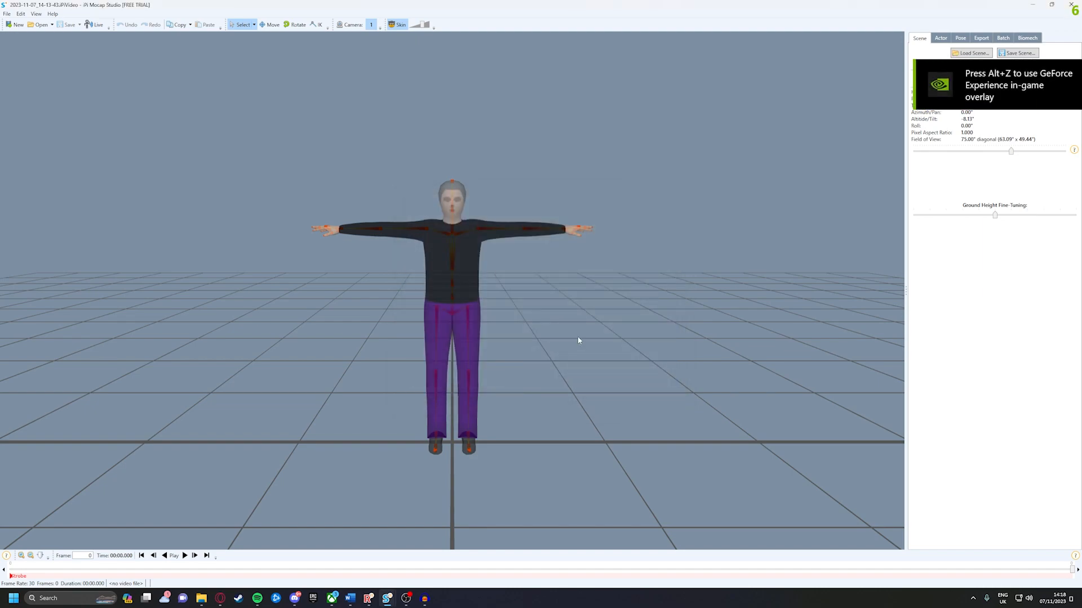
Step: Hide the colour video in the viewport, keeping only the actor model and the depth point cloud displayed
{"action": "left_click_drag", "start_coordinate": [263, 327], "coordinate": [403, 367]}
{"action": "left_click_drag", "start_coordinate": [156, 119], "coordinate": [129, 153]}
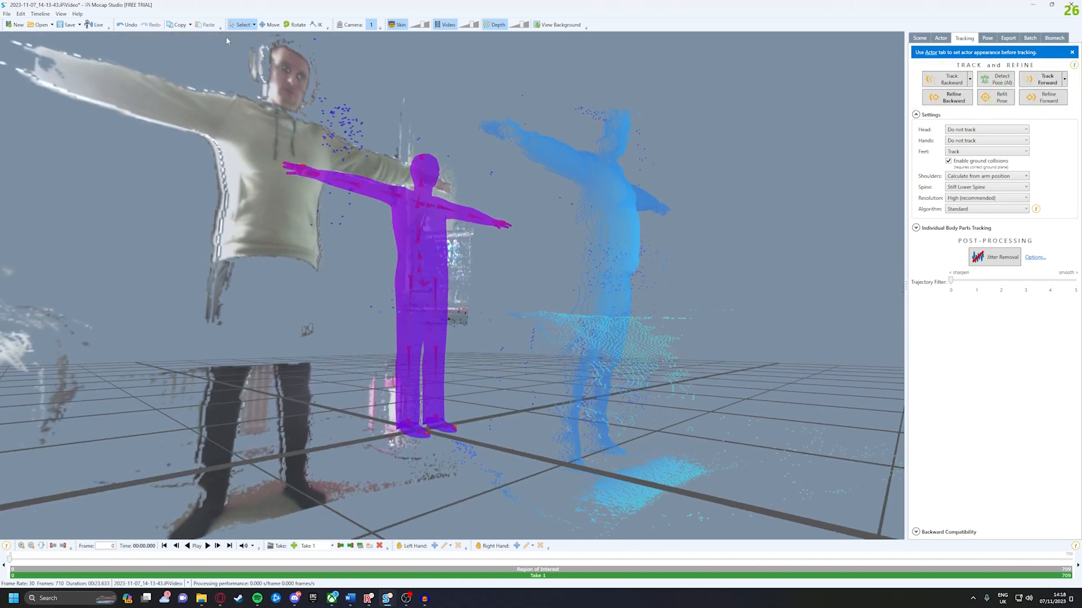
{"action": "left_click_drag", "start_coordinate": [475, 26], "coordinate": [460, 32]}
{"action": "left_click_drag", "start_coordinate": [398, 276], "coordinate": [398, 417]}
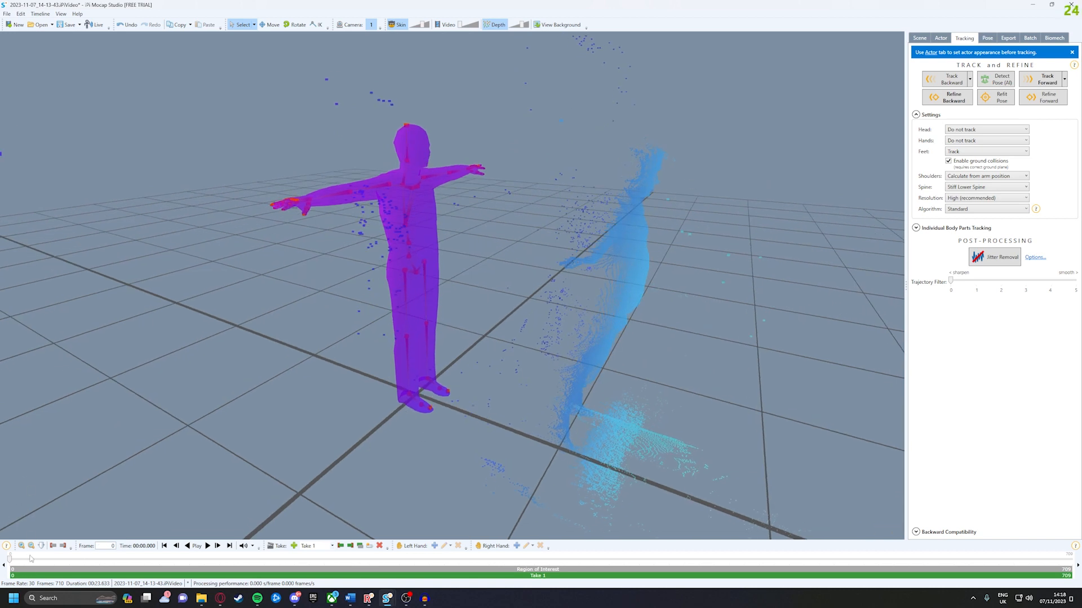
Step: Trim both the region of interest and Take 1 to frames 48 through 366
{"action": "left_click_drag", "start_coordinate": [10, 561], "coordinate": [83, 570]}
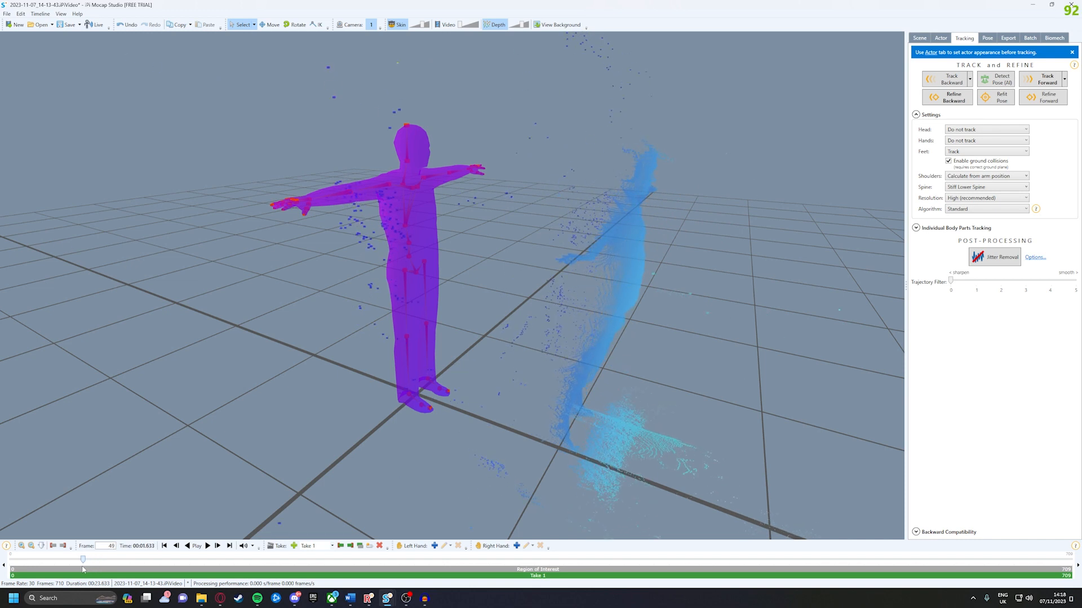
{"action": "left_click_drag", "start_coordinate": [66, 572], "coordinate": [81, 571]}
{"action": "left_click_drag", "start_coordinate": [11, 575], "coordinate": [81, 579]}
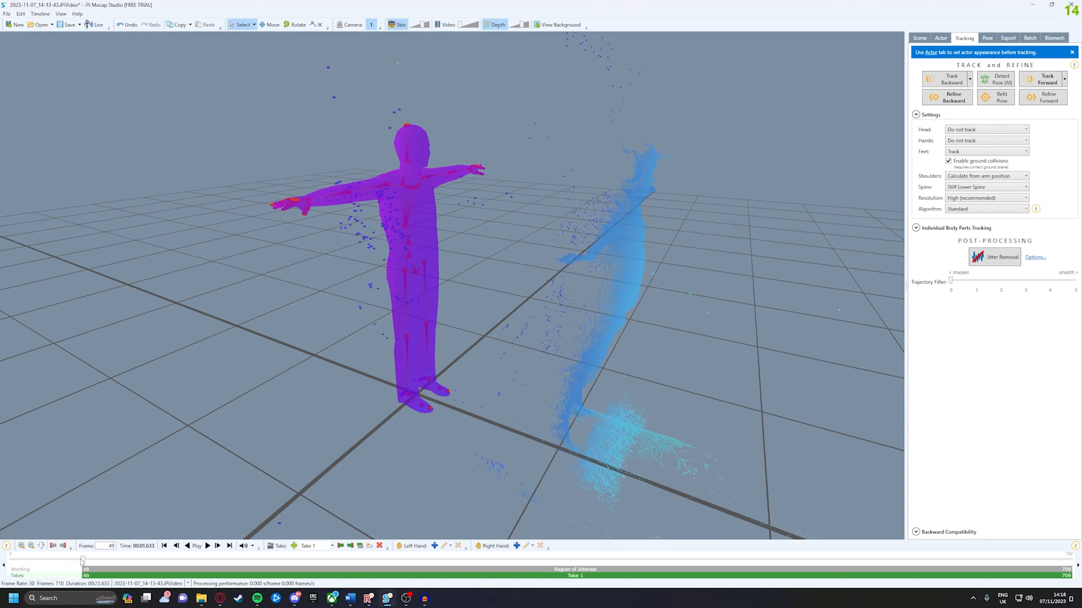
{"action": "left_click_drag", "start_coordinate": [81, 562], "coordinate": [560, 576]}
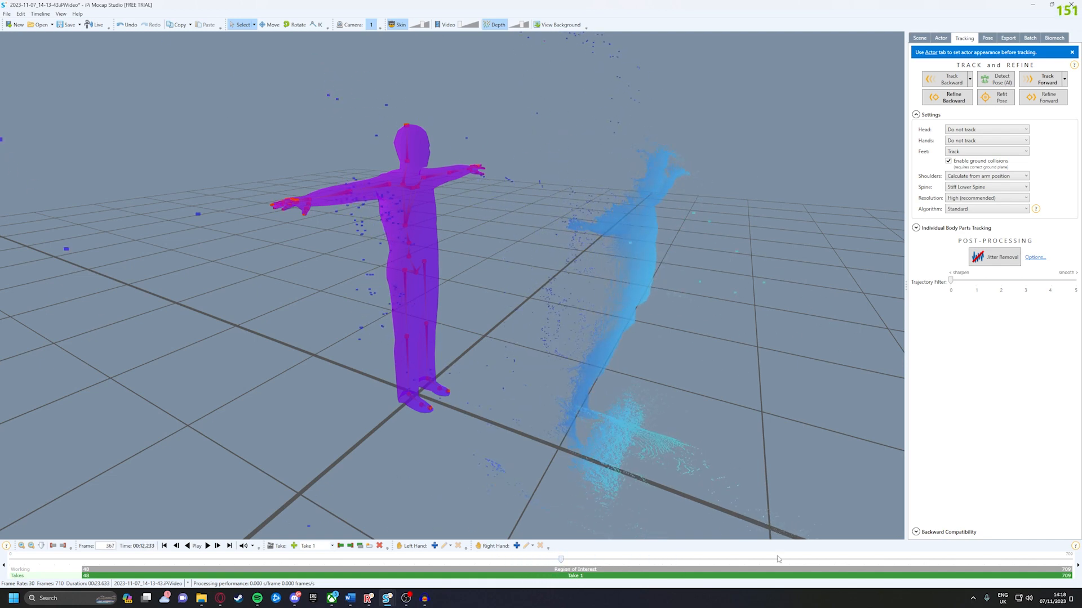
{"action": "left_click_drag", "start_coordinate": [996, 574], "coordinate": [556, 590]}
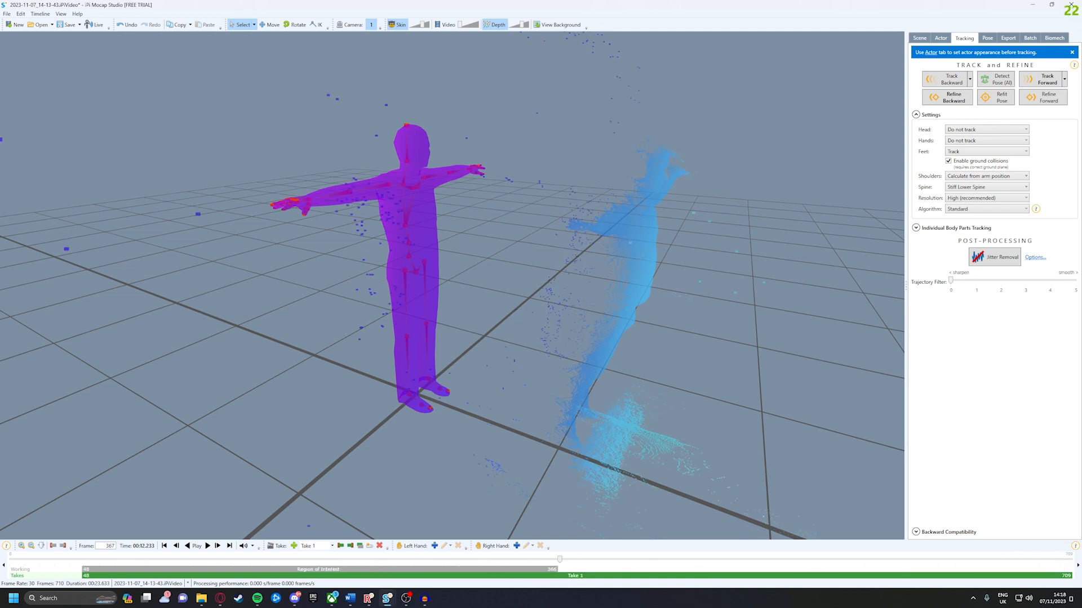
{"action": "left_click_drag", "start_coordinate": [1069, 576], "coordinate": [556, 598]}
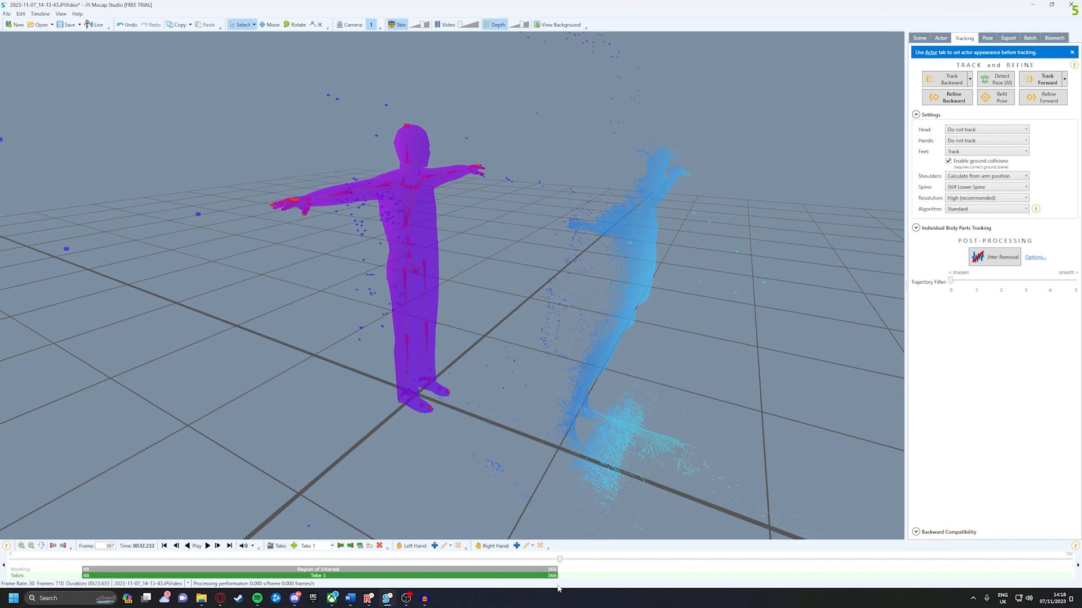
Step: At frame 48, move the actor model onto the performer's depth point cloud and rotate its hip to match the body's lean
{"action": "left_click_drag", "start_coordinate": [558, 561], "coordinate": [84, 577]}
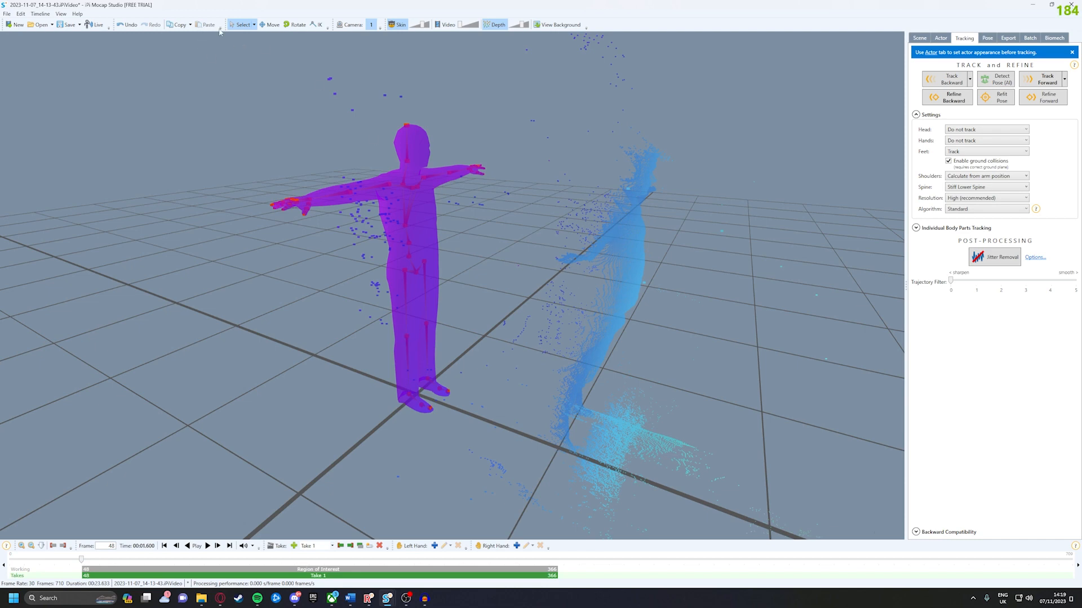
{"action": "left_click", "coordinate": [272, 26]}
{"action": "left_click_drag", "start_coordinate": [477, 417], "coordinate": [650, 444]}
{"action": "middle_click_drag", "start_coordinate": [685, 232], "coordinate": [417, 276]}
{"action": "left_click_drag", "start_coordinate": [537, 505], "coordinate": [576, 506]}
{"action": "middle_click_drag", "start_coordinate": [575, 505], "coordinate": [315, 194]}
{"action": "left_click", "coordinate": [294, 24]}
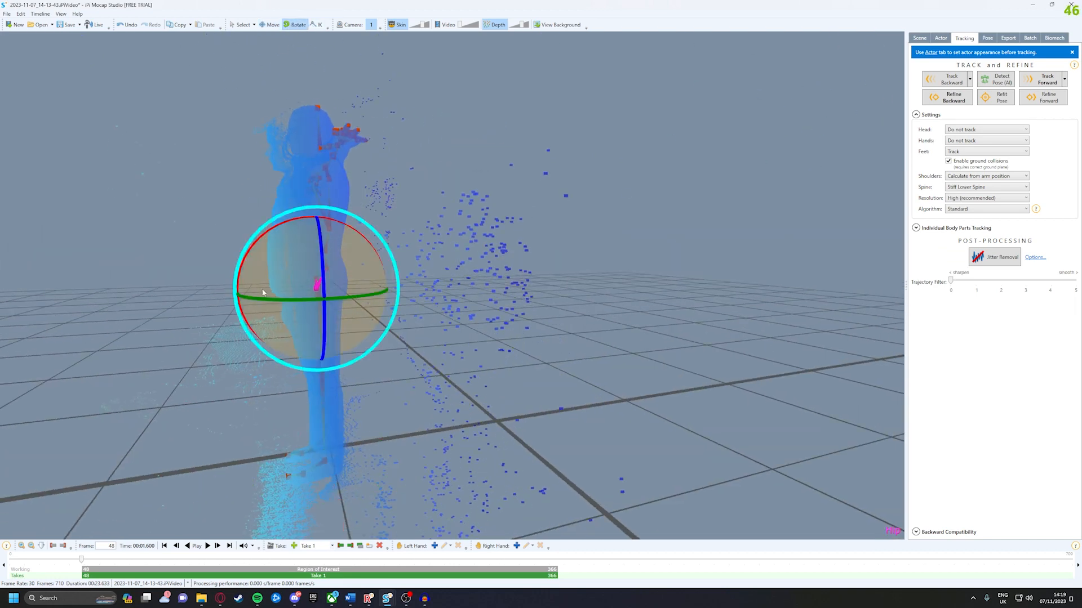
{"action": "left_click_drag", "start_coordinate": [261, 234], "coordinate": [256, 238]}
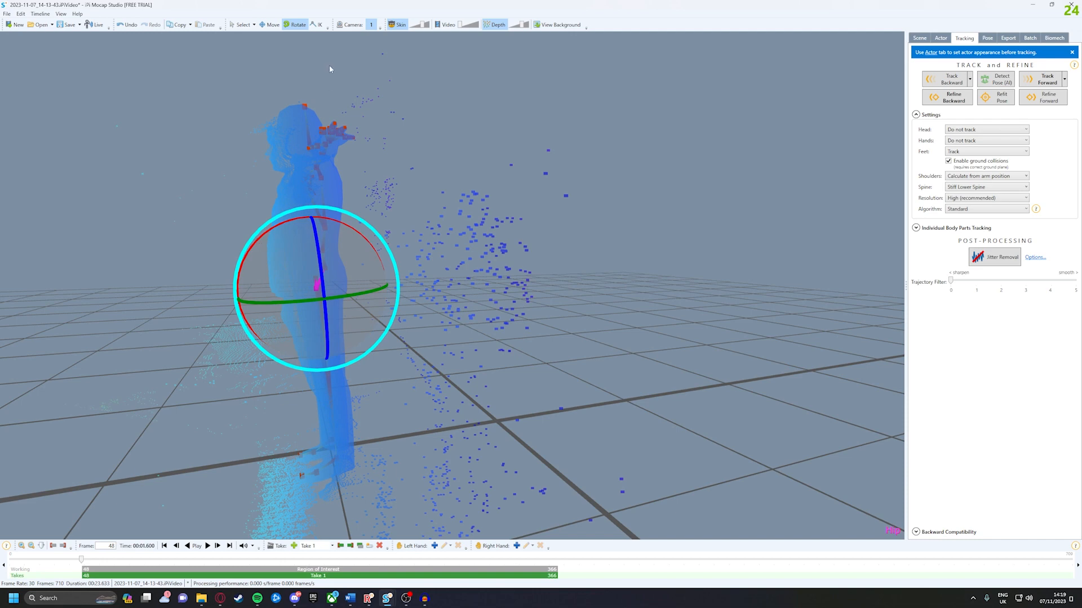
{"action": "left_click", "coordinate": [265, 24]}
{"action": "middle_click_drag", "start_coordinate": [183, 246], "coordinate": [449, 293]}
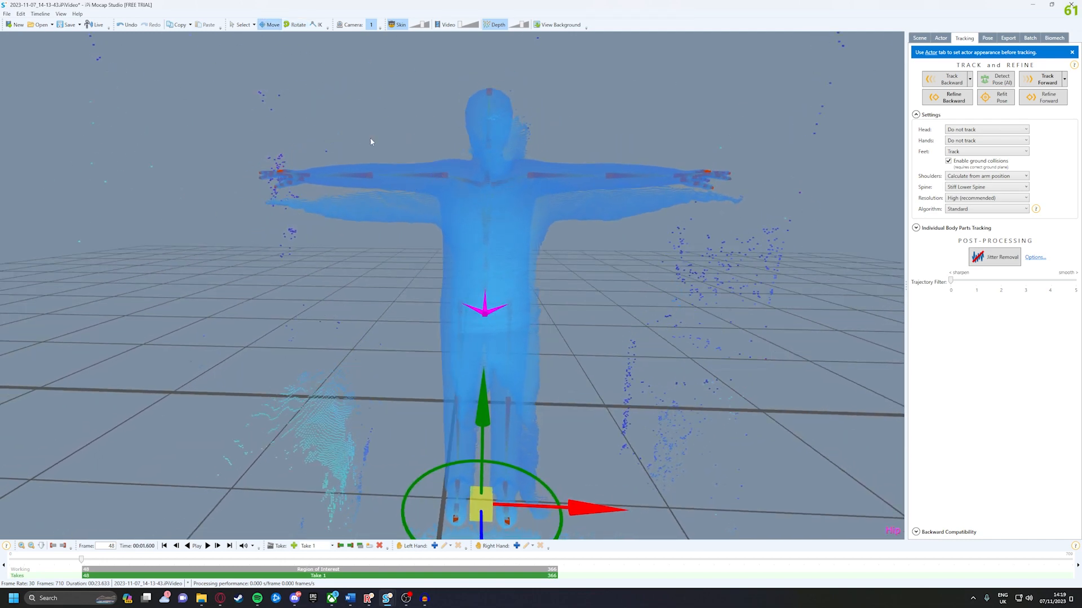
Step: Rotate the right and left shoulder bones so the arms follow the point cloud, and adjust the actor's position at the hip
{"action": "left_click", "coordinate": [243, 25]}
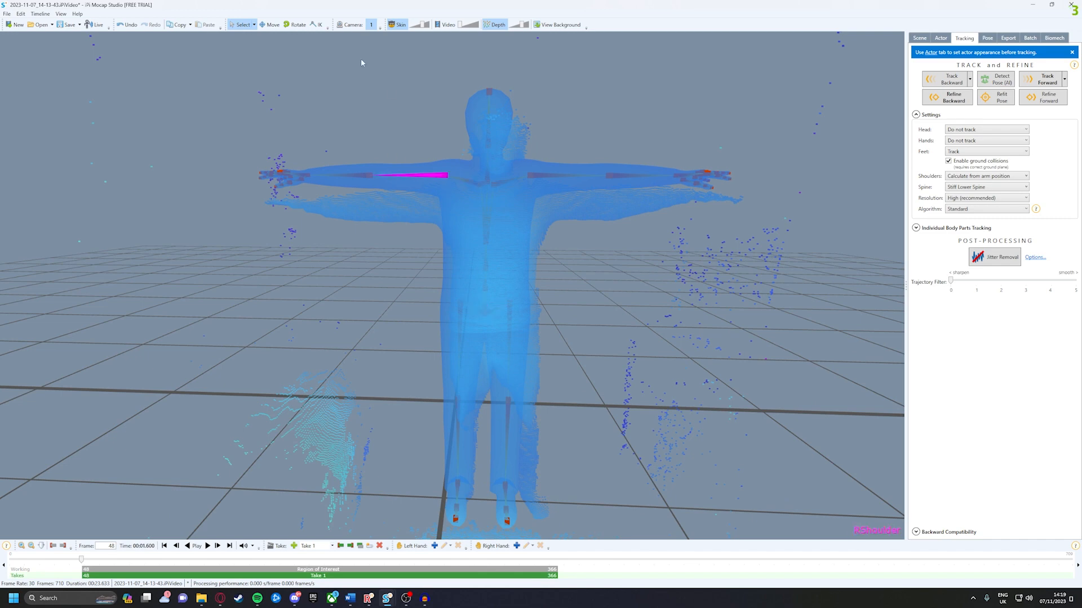
{"action": "left_click", "coordinate": [285, 25]}
{"action": "right_click_drag", "start_coordinate": [503, 141], "coordinate": [586, 261]}
{"action": "left_click", "coordinate": [548, 198]}
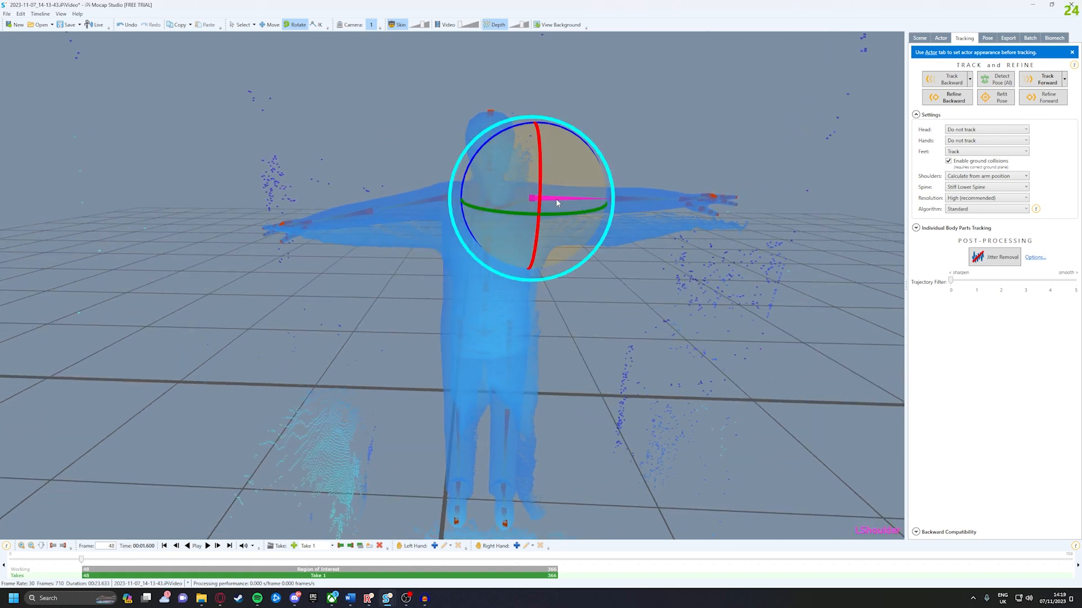
{"action": "right_click_drag", "start_coordinate": [548, 198], "coordinate": [578, 293]}
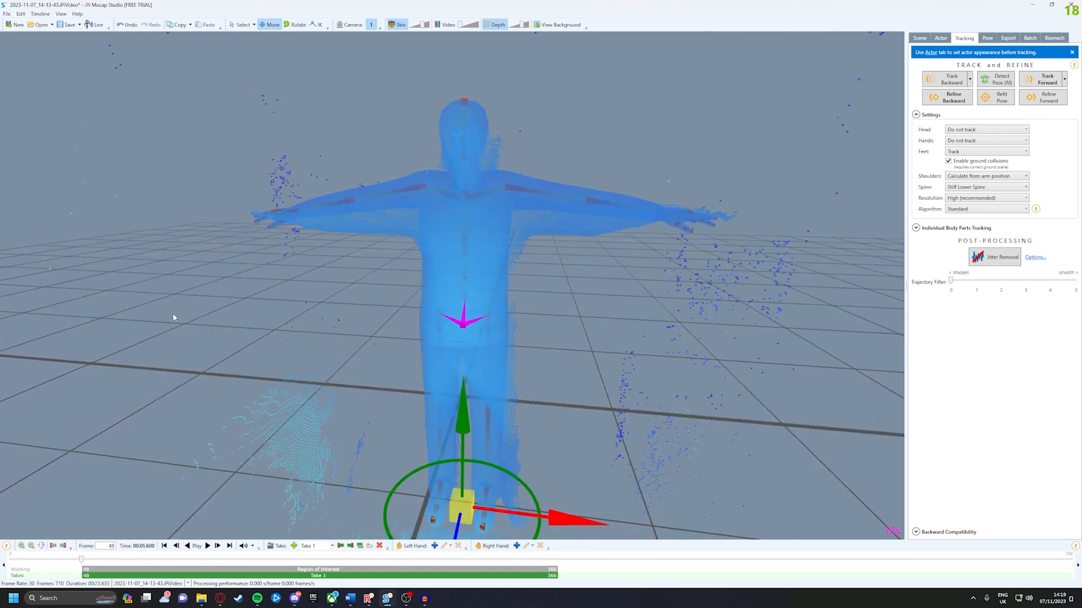
{"action": "right_click_drag", "start_coordinate": [172, 317], "coordinate": [853, 217]}
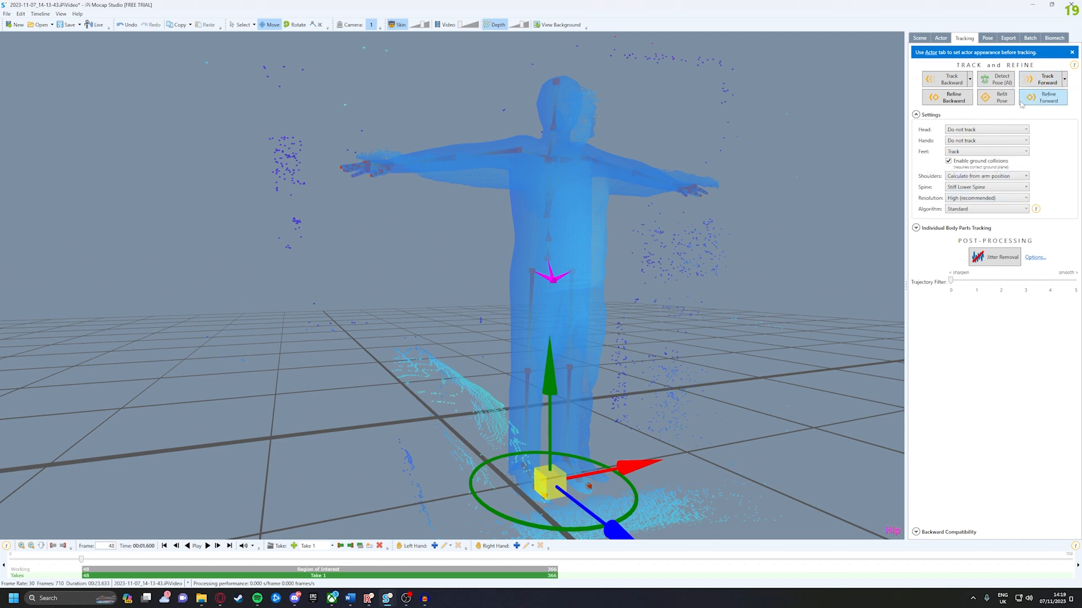
Step: Track the actor's motion forward from frame 48 and play back the tracked take from its start
{"action": "left_click", "coordinate": [1040, 83]}
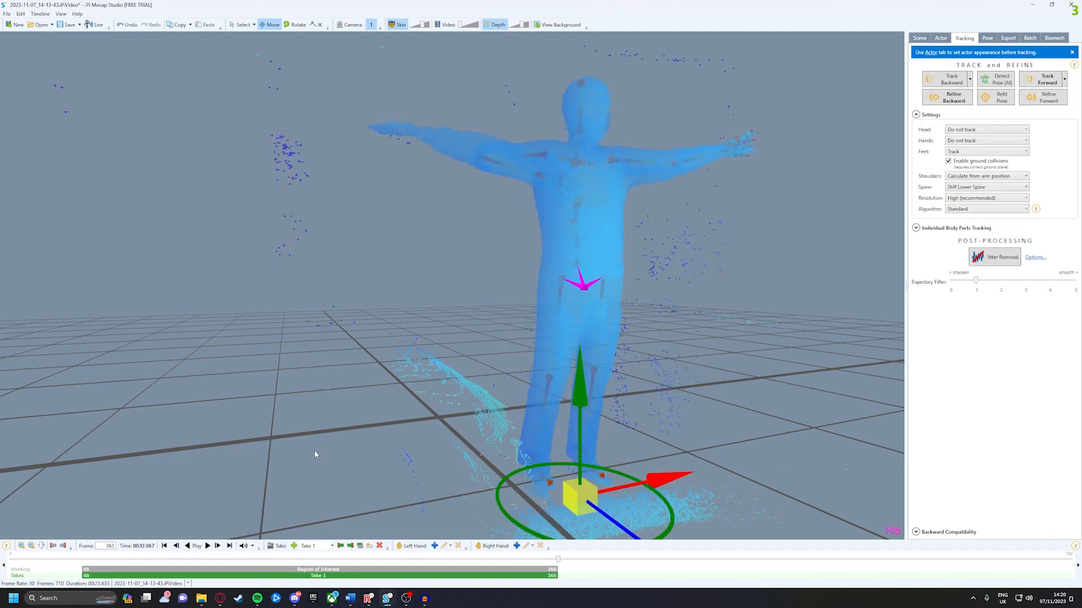
{"action": "left_click", "coordinate": [84, 560]}
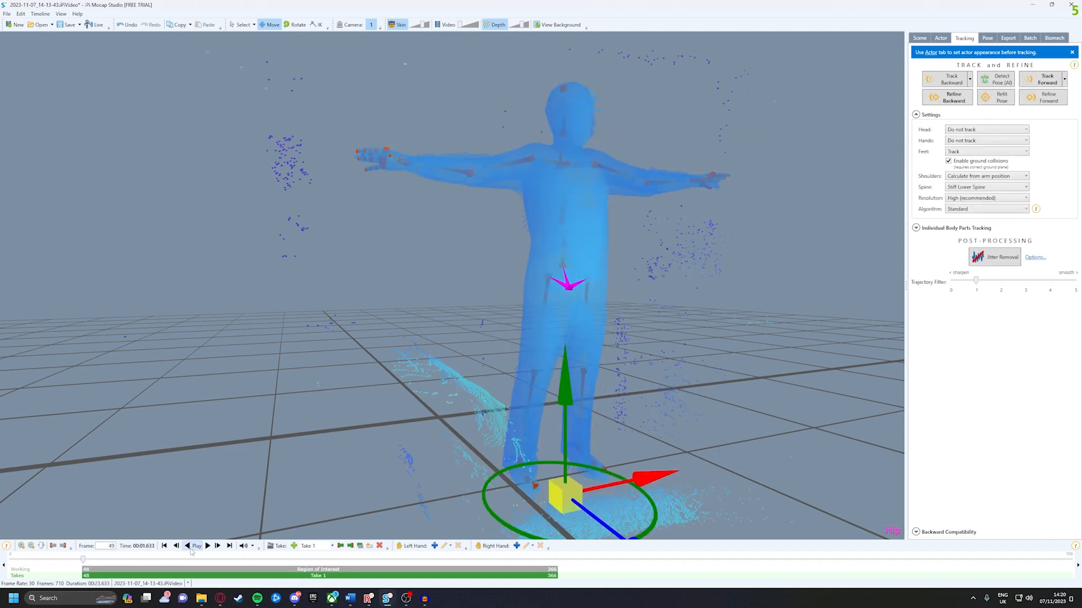
{"action": "left_click", "coordinate": [195, 547]}
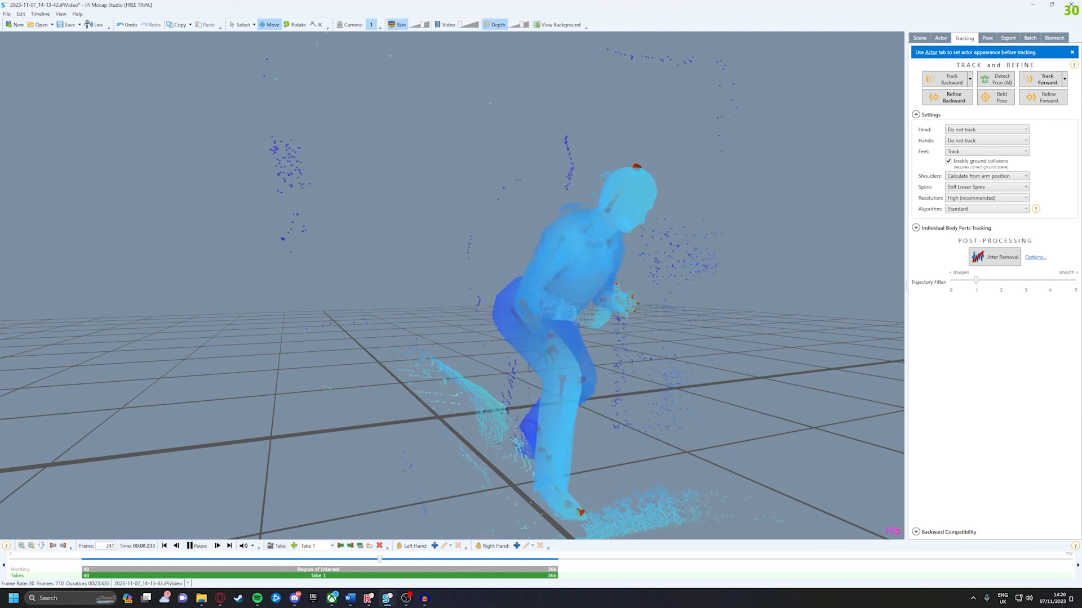
{"action": "left_click", "coordinate": [198, 546]}
{"action": "left_click", "coordinate": [83, 562]}
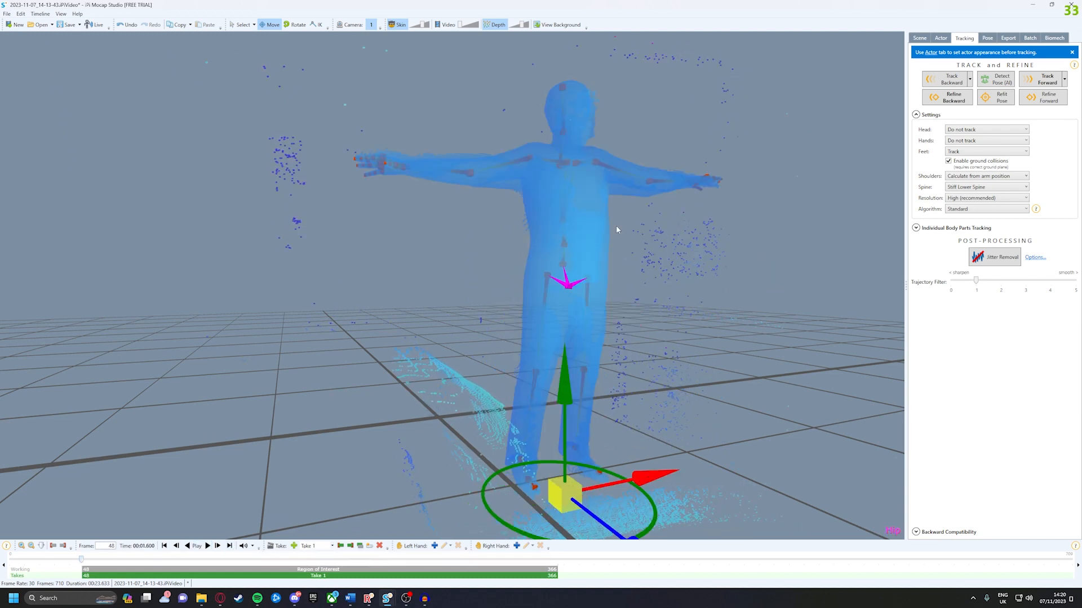
Step: Set the export target character to Ch19_nonPBR.fbx
{"action": "left_click", "coordinate": [1008, 38]}
{"action": "left_click", "coordinate": [989, 53]}
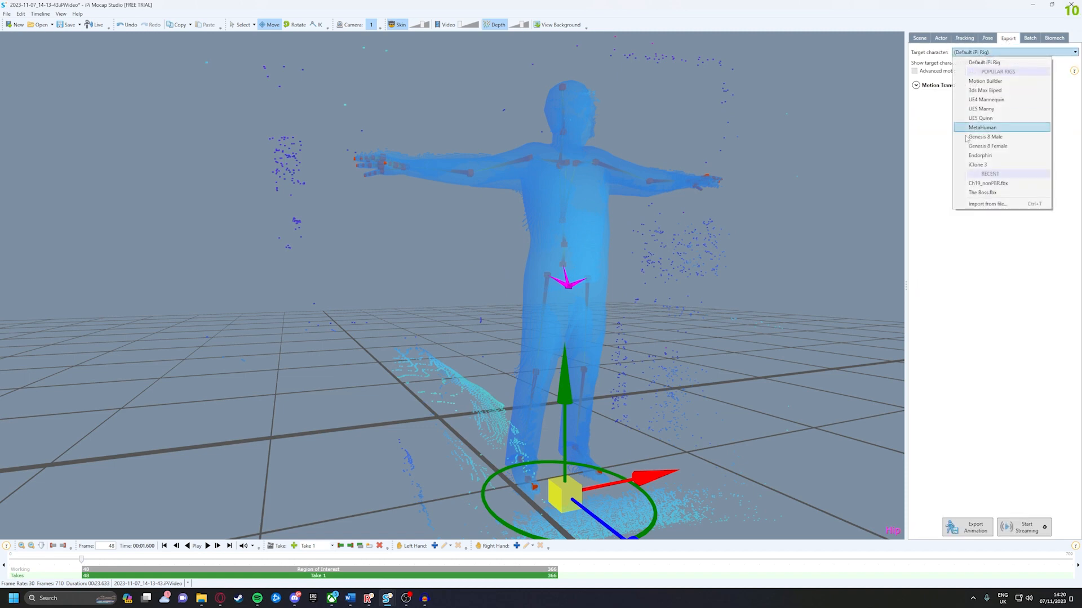
{"action": "left_click", "coordinate": [972, 186]}
Step: Play the retargeted take and examine from several angles how the goblin character follows the tracked actor's motion
{"action": "left_click_drag", "start_coordinate": [461, 282], "coordinate": [337, 333]}
{"action": "scroll", "coordinate": [430, 306], "scroll_direction": "down", "scroll_amount": 5}
{"action": "scroll", "coordinate": [431, 308], "scroll_direction": "up", "scroll_amount": 5}
{"action": "left_click_drag", "start_coordinate": [431, 308], "coordinate": [564, 271]}
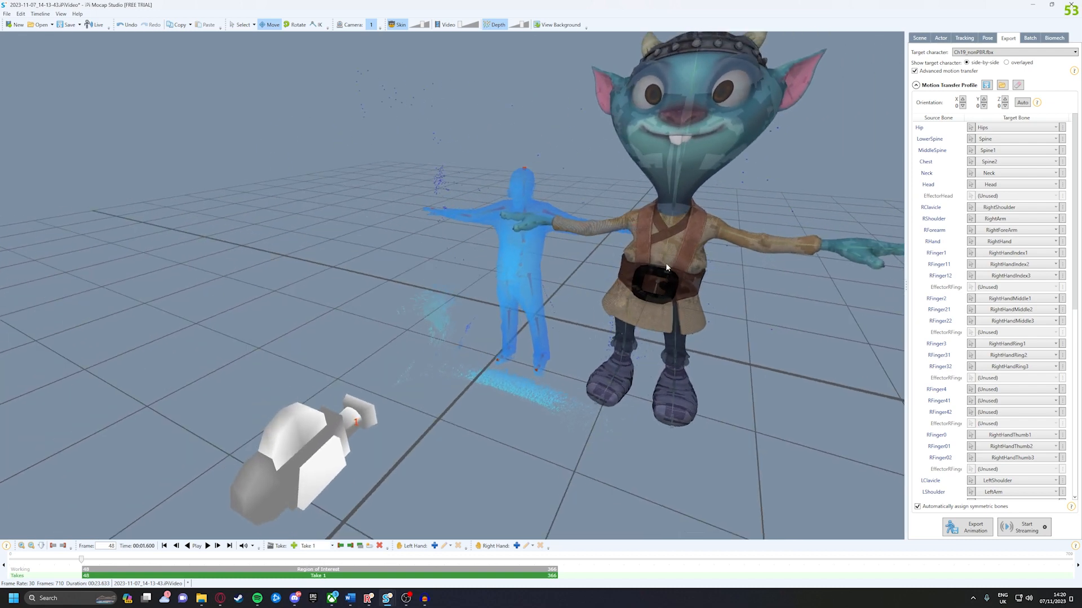
{"action": "middle_click_drag", "start_coordinate": [715, 251], "coordinate": [549, 314]}
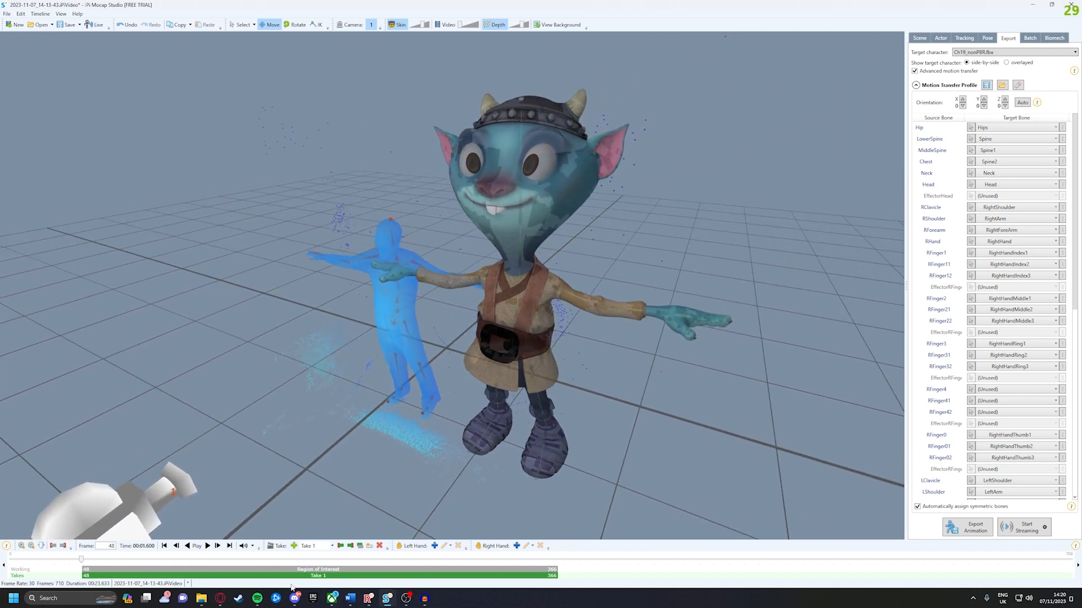
{"action": "left_click", "coordinate": [208, 546]}
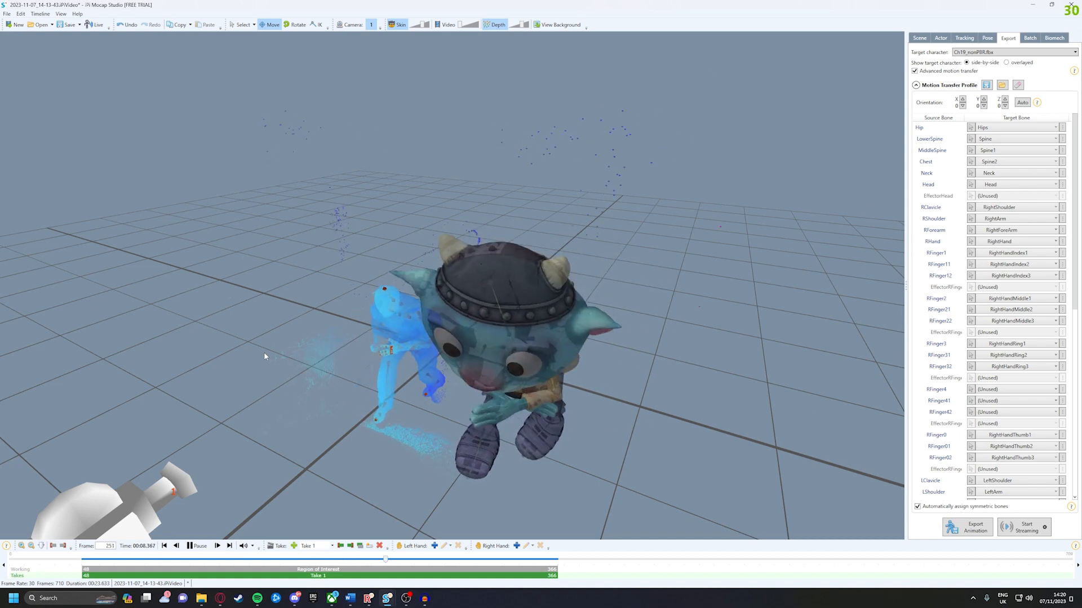
{"action": "right_click_drag", "start_coordinate": [402, 375], "coordinate": [547, 383]}
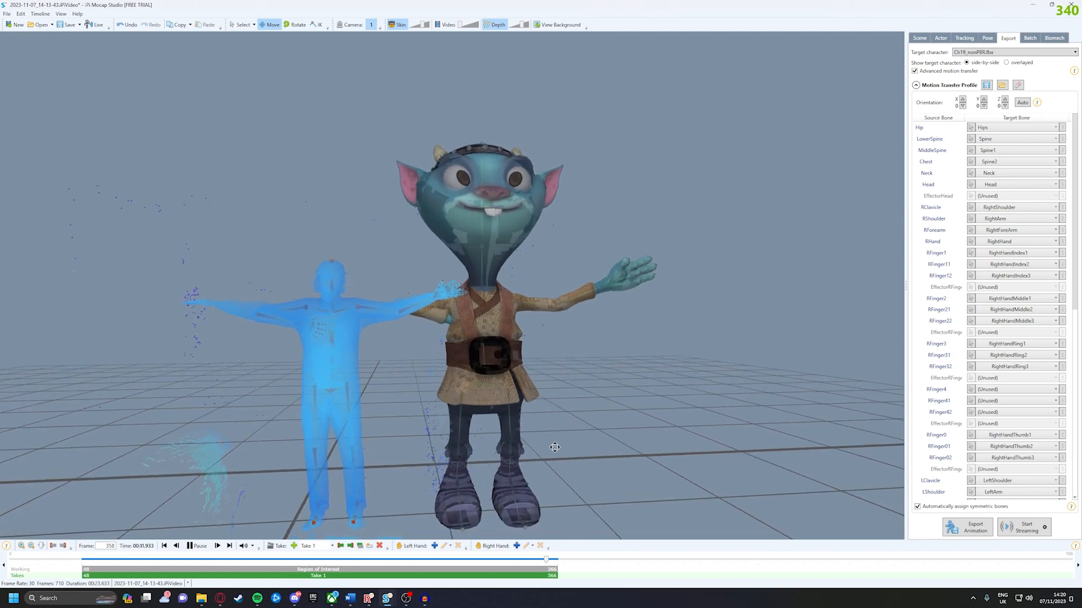
{"action": "right_click_drag", "start_coordinate": [438, 314], "coordinate": [485, 337]}
{"action": "scroll", "coordinate": [485, 337], "scroll_direction": "up", "scroll_amount": 3}
{"action": "right_click_drag", "start_coordinate": [520, 401], "coordinate": [389, 361]}
{"action": "right_click_drag", "start_coordinate": [339, 321], "coordinate": [555, 343]}
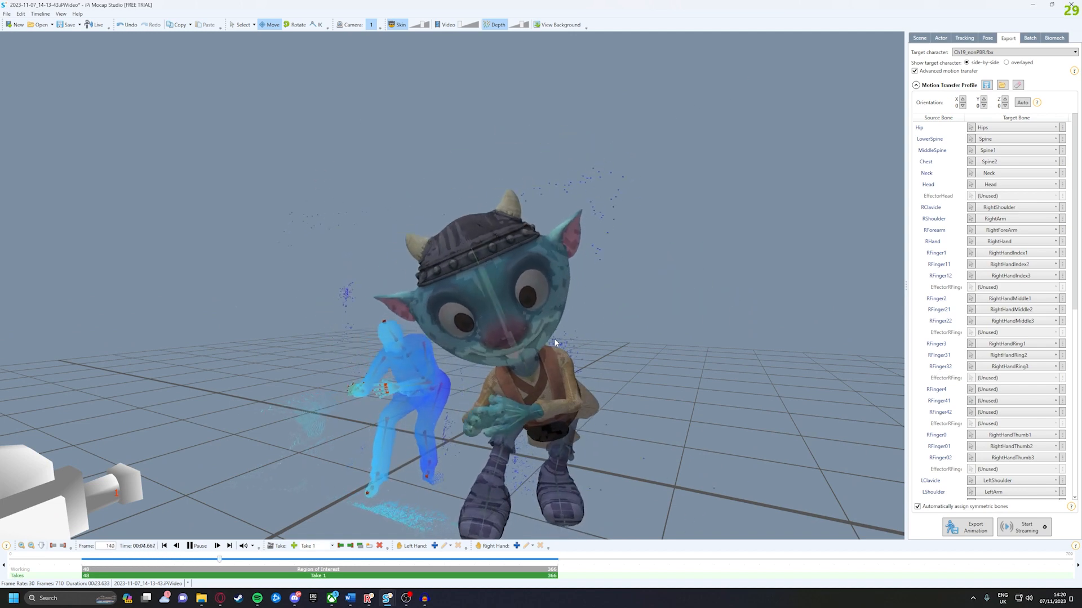
{"action": "right_click_drag", "start_coordinate": [575, 448], "coordinate": [552, 442]}
{"action": "middle_click_drag", "start_coordinate": [552, 445], "coordinate": [521, 293]}
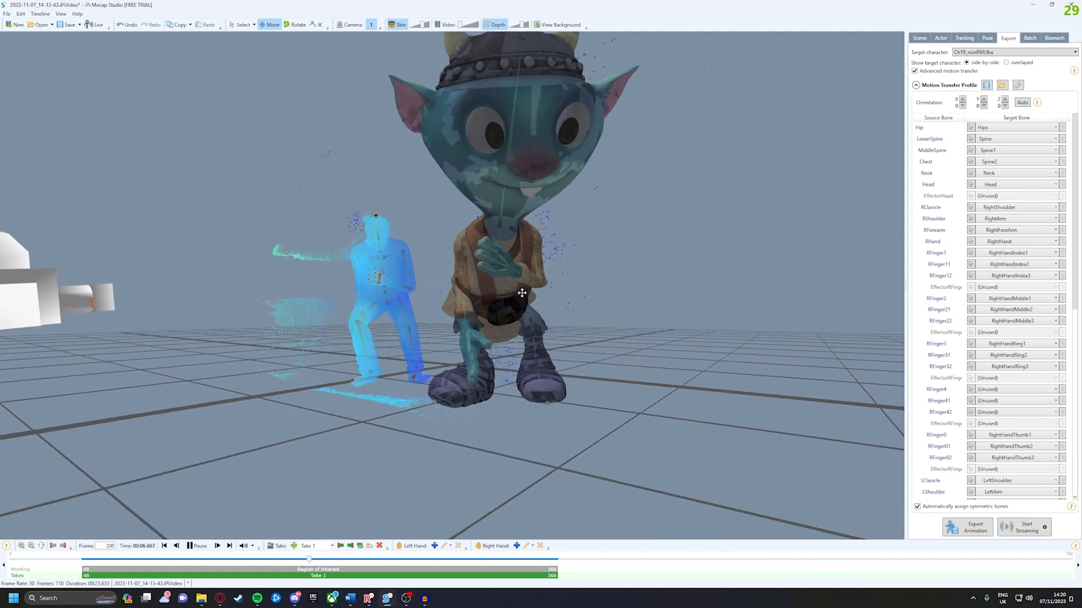
{"action": "right_click_drag", "start_coordinate": [433, 331], "coordinate": [618, 357]}
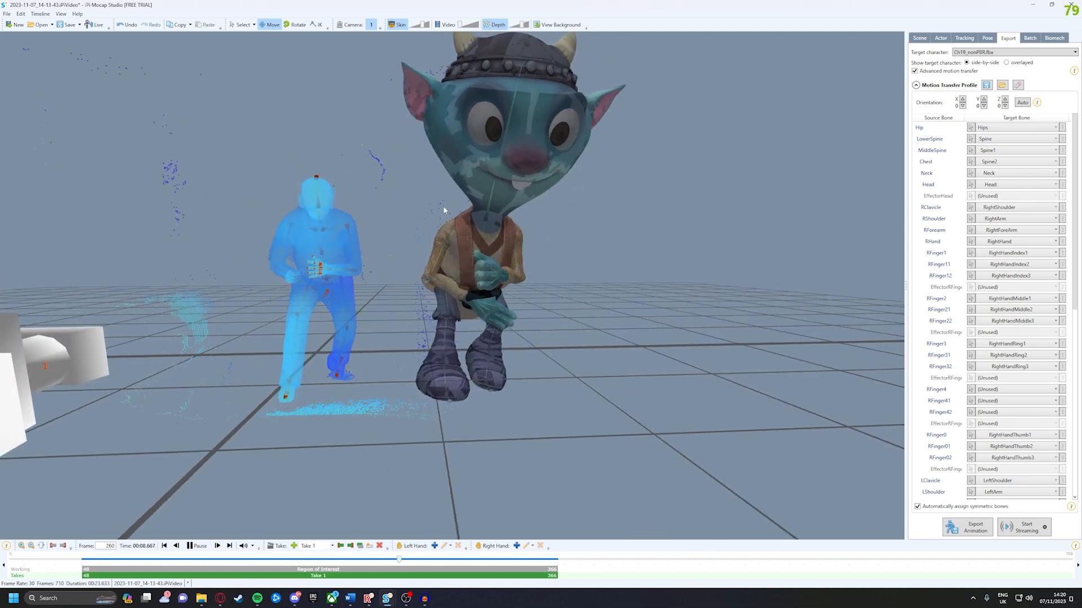